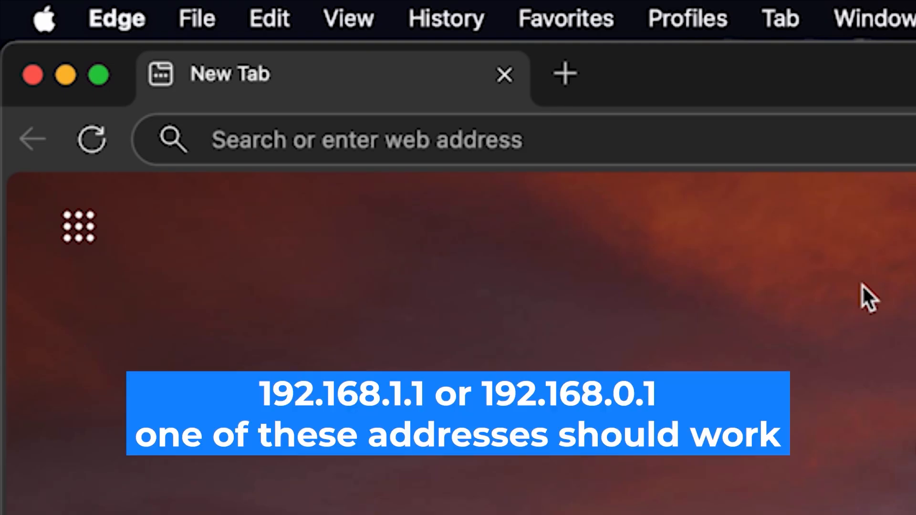
# Load the router's setup page at 192.168.1.1 in Edge
pyautogui.click(536, 124)
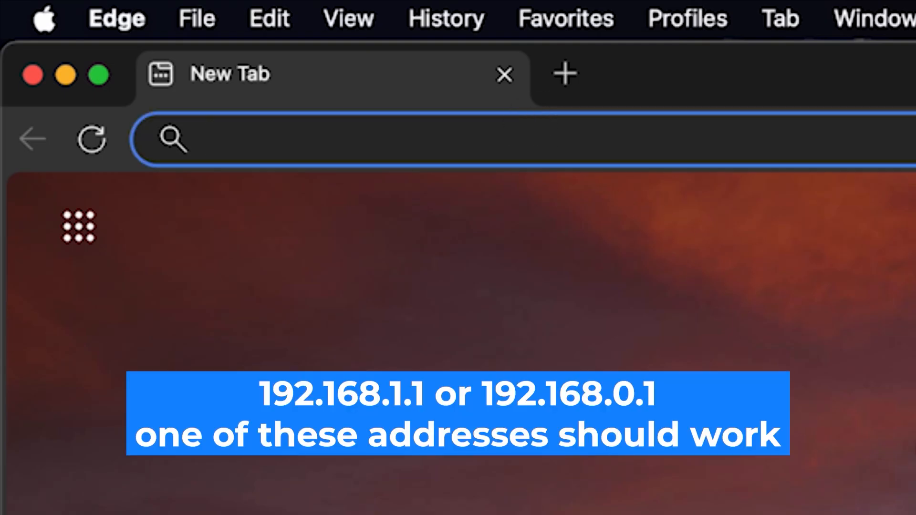
pyautogui.write('192.')
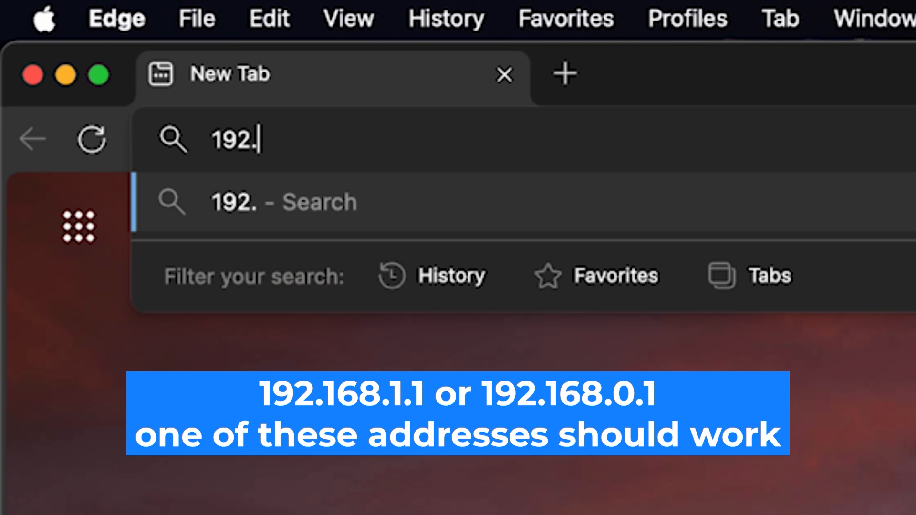
pyautogui.write('168.')
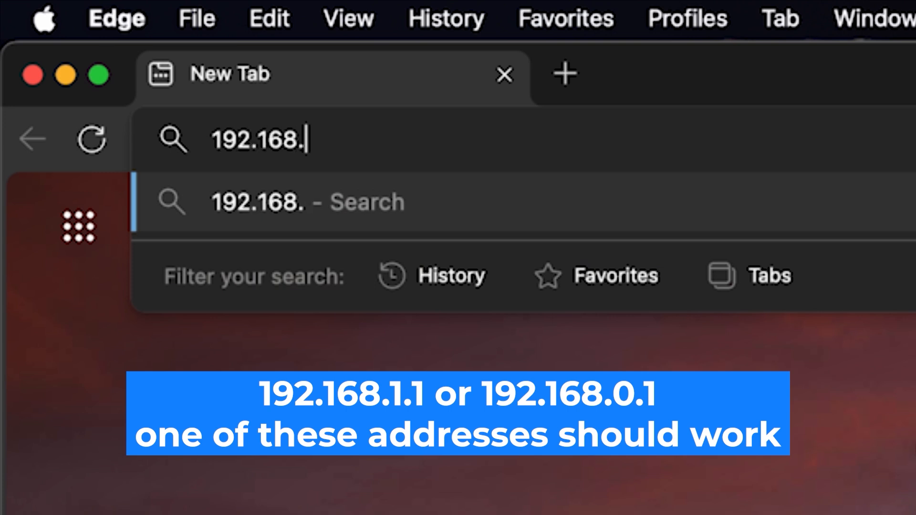
pyautogui.write('1.1')
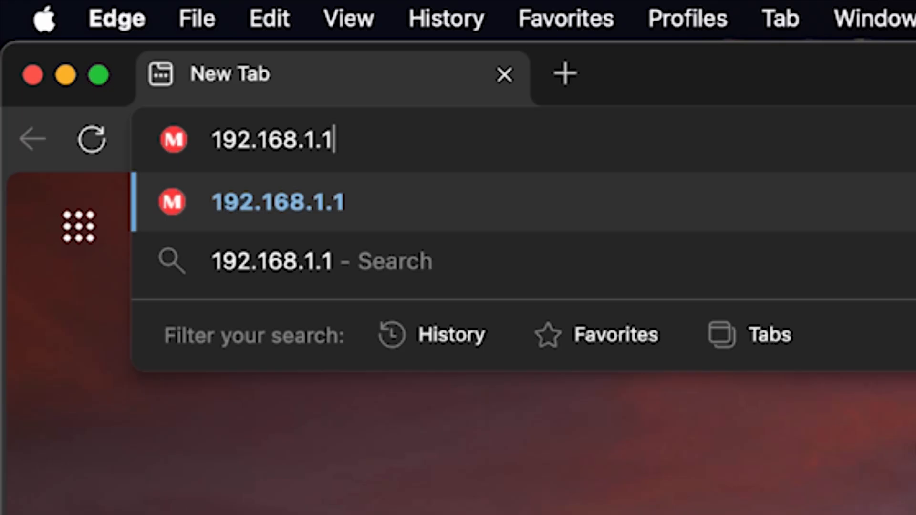
pyautogui.press('Return')
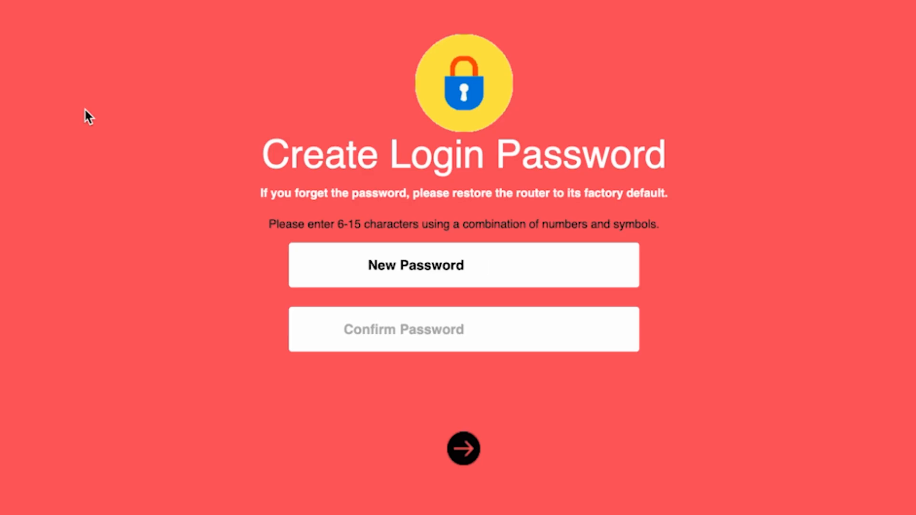
# Enter and confirm a new router login password, revealing it to check, then submit
pyautogui.write('********')
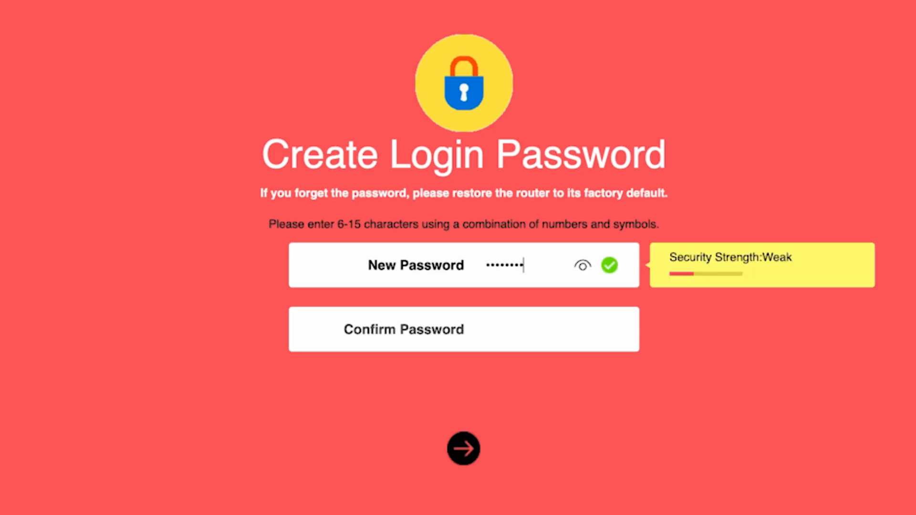
pyautogui.click(581, 272)
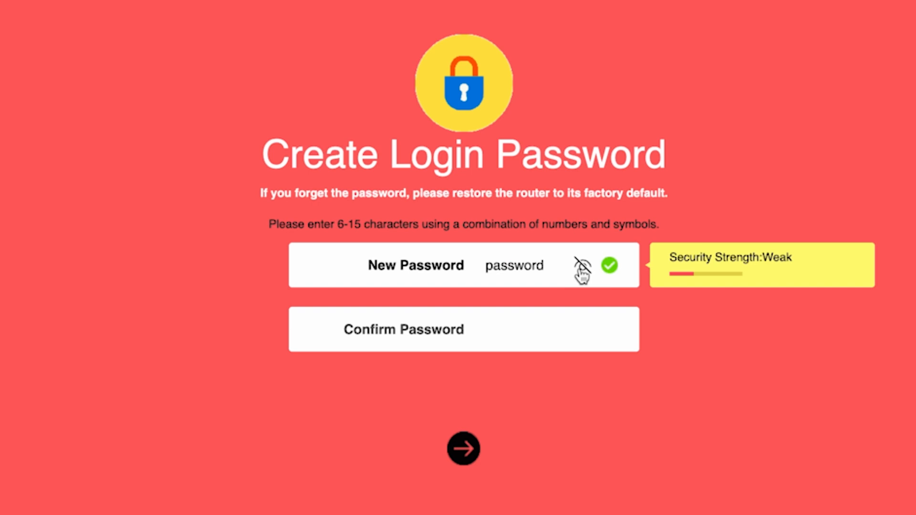
pyautogui.click(507, 330)
pyautogui.write('password')
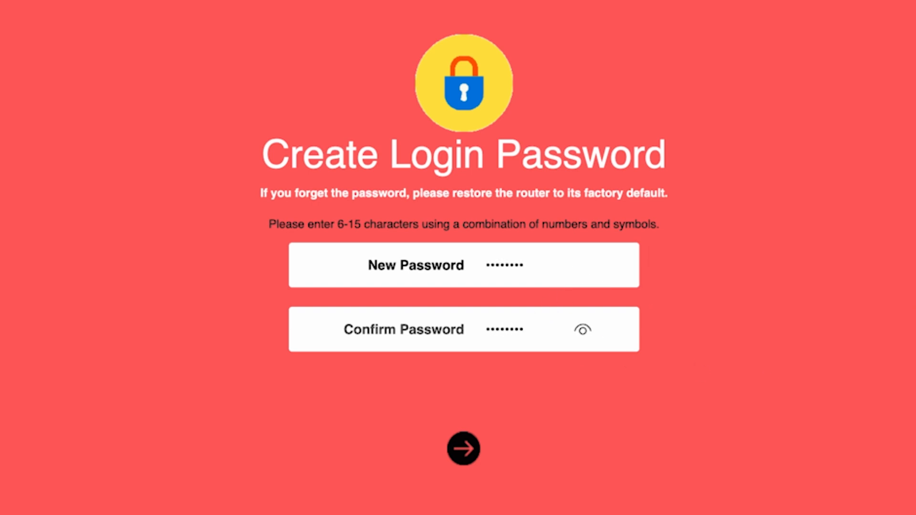
pyautogui.click(459, 453)
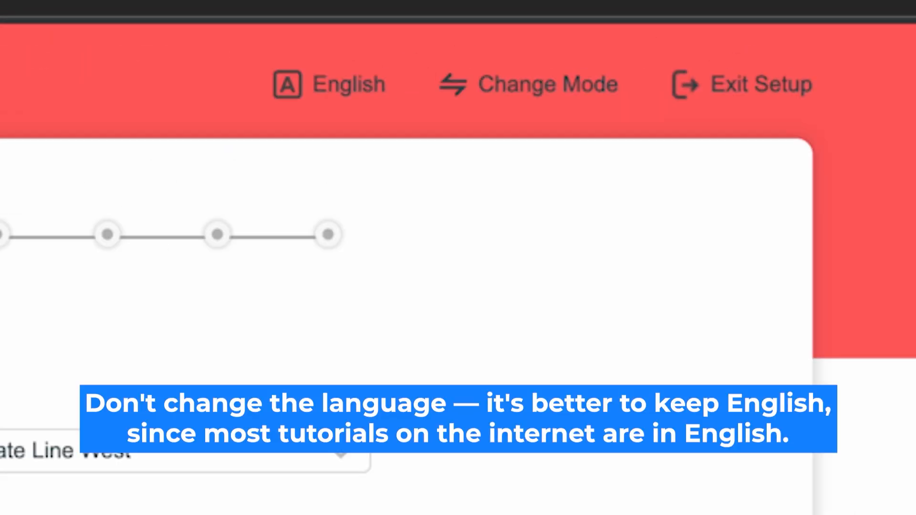
# Keep English as the interface language and Router Mode as the operating mode
pyautogui.click(351, 87)
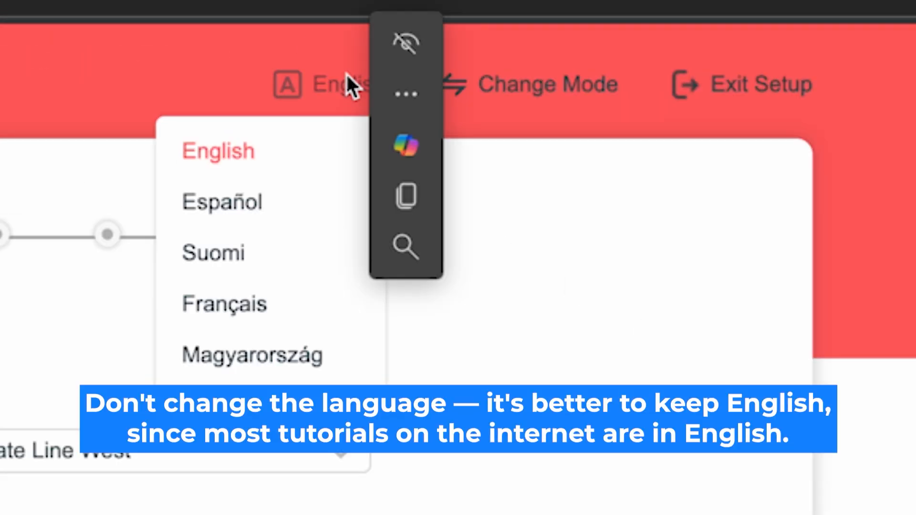
pyautogui.click(206, 152)
pyautogui.click(235, 157)
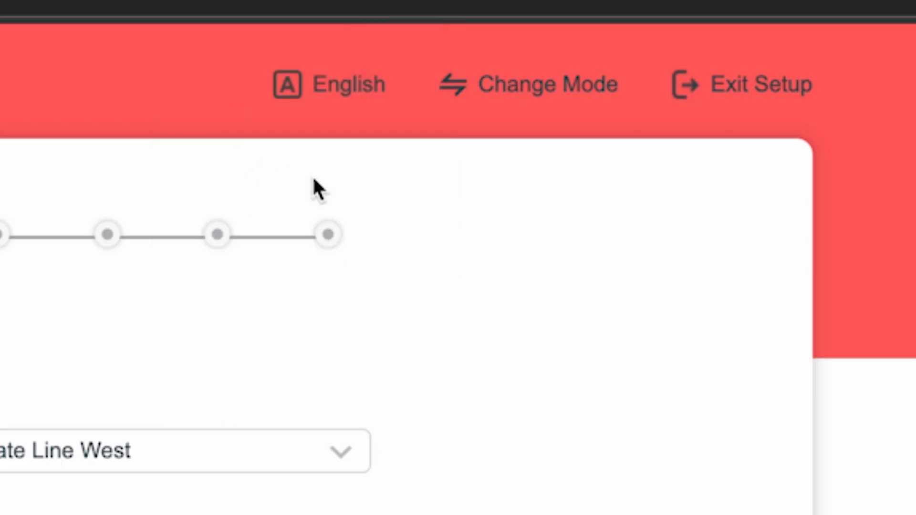
pyautogui.click(550, 89)
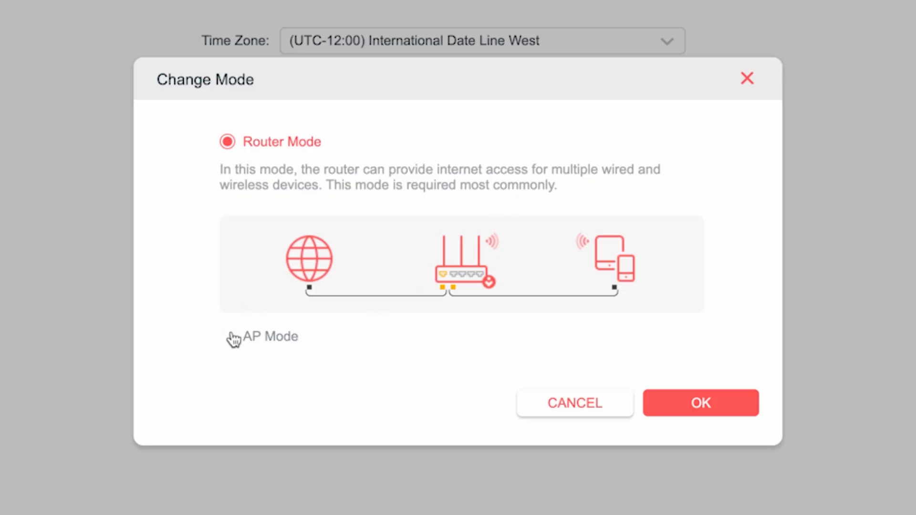
pyautogui.click(242, 145)
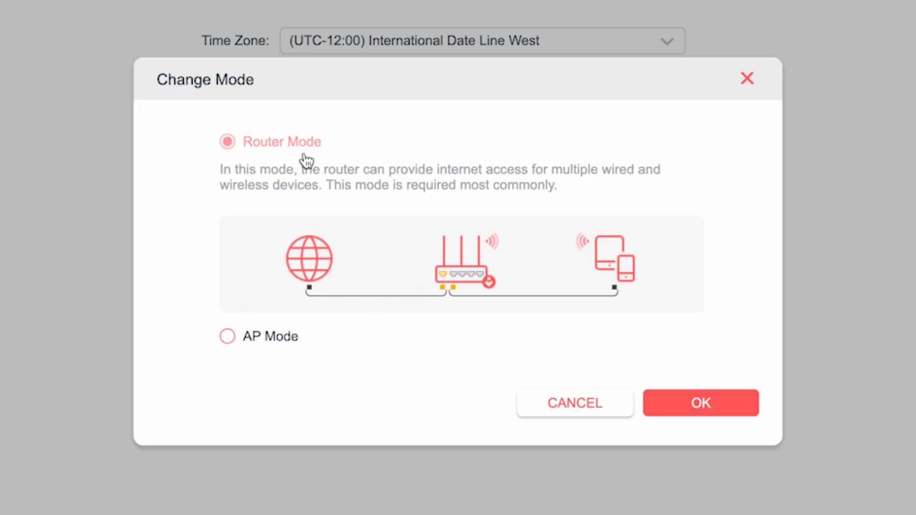
pyautogui.click(702, 403)
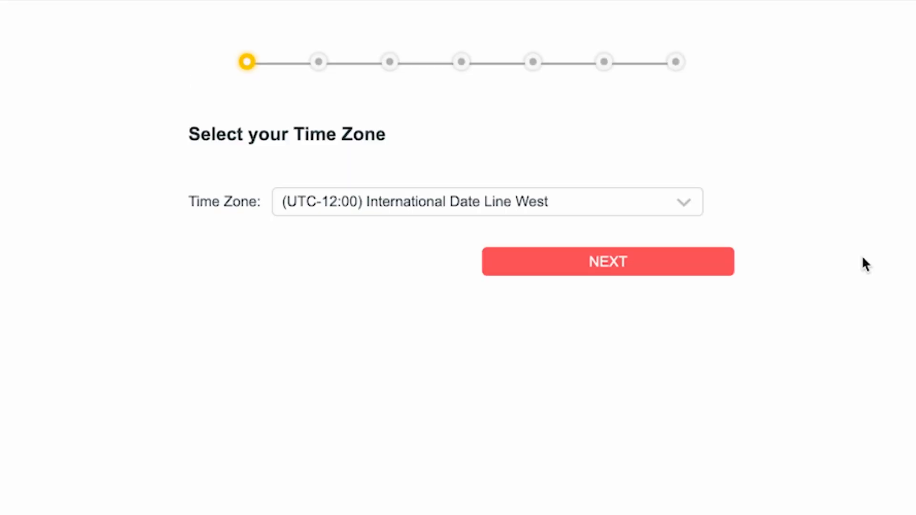
# Leave the time zone unchanged and continue to the connection type step
pyautogui.click(661, 202)
pyautogui.scroll(-10, 517, 334)
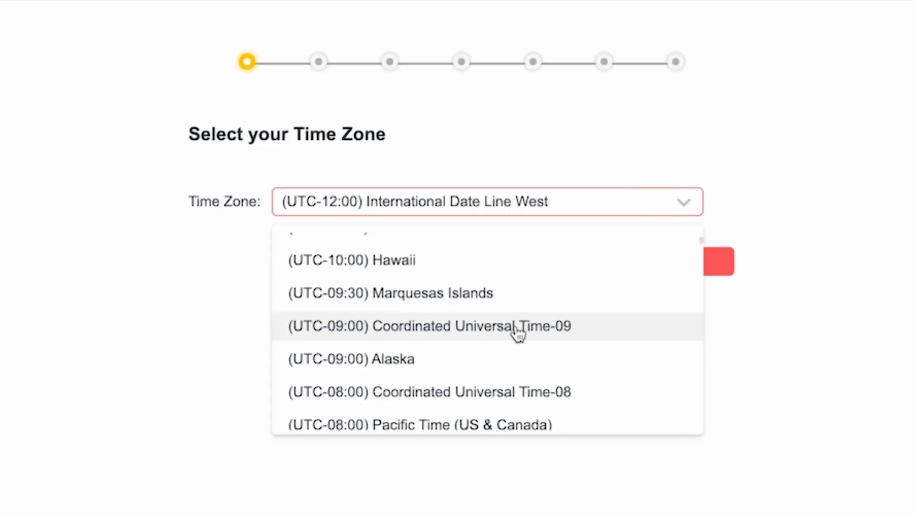
pyautogui.scroll(10, 522, 401)
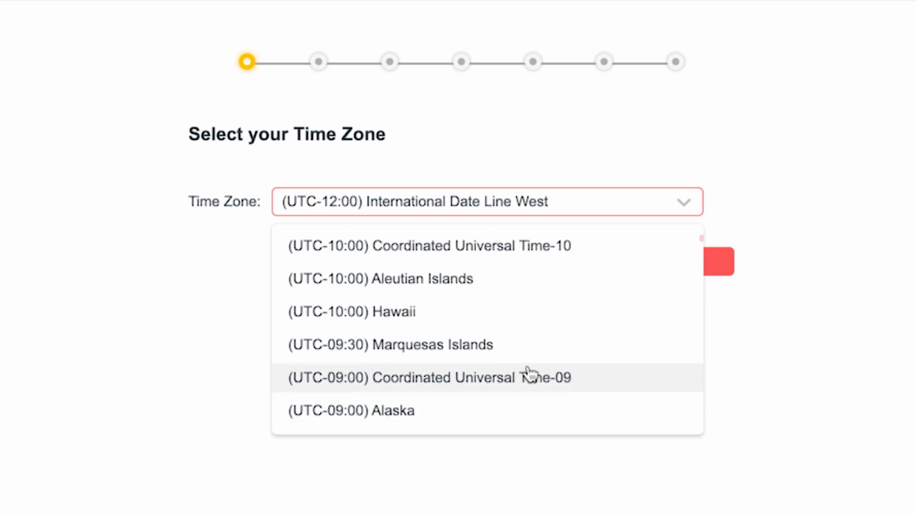
pyautogui.click(523, 244)
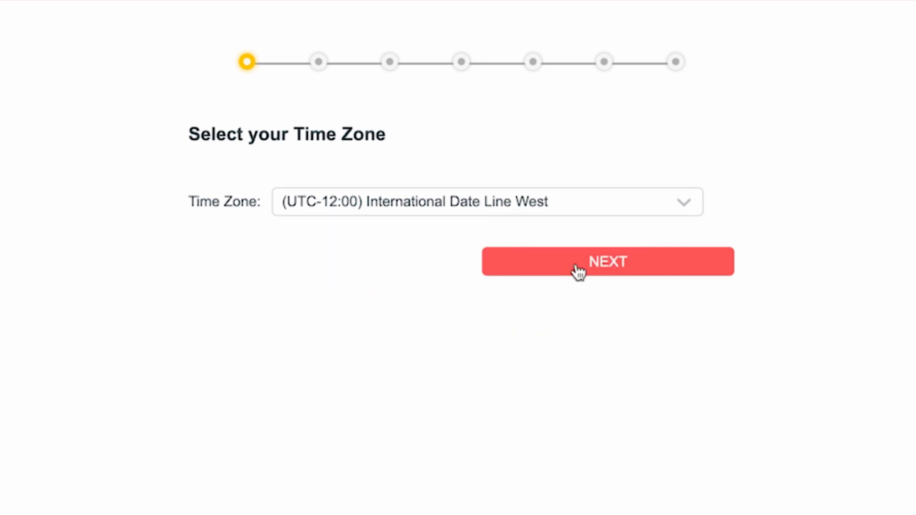
pyautogui.click(607, 262)
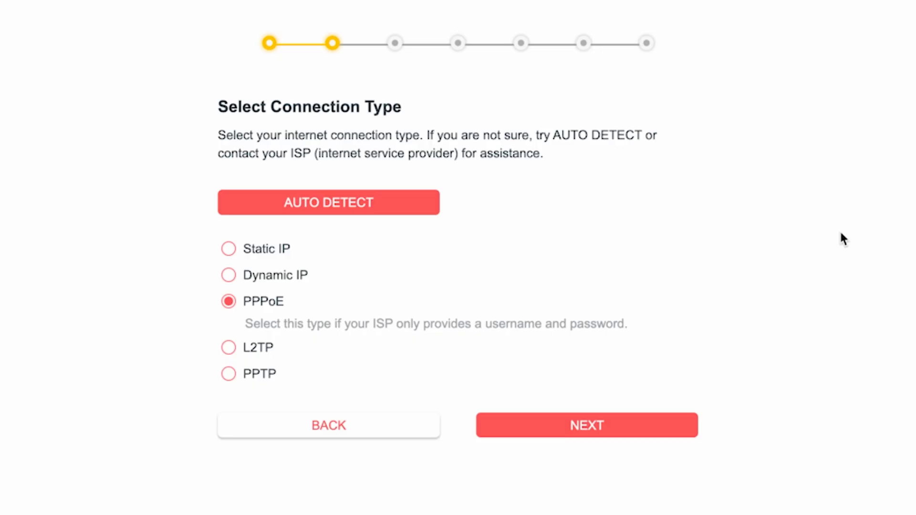
# Choose Dynamic IP after auto-detect and keep the default MAC address
pyautogui.click(337, 212)
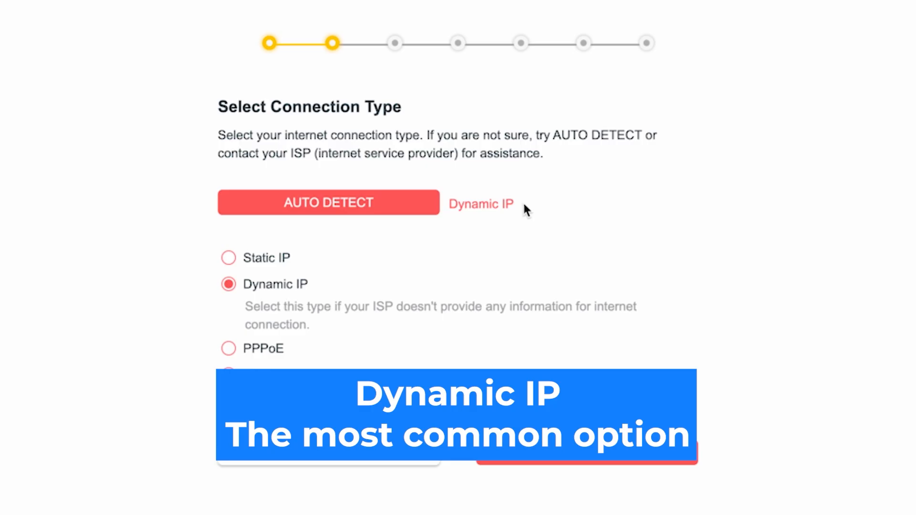
pyautogui.click(230, 287)
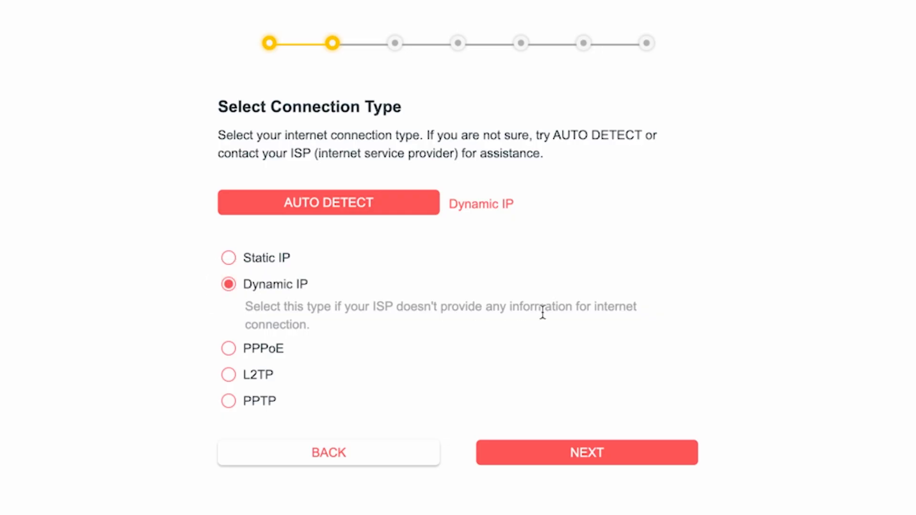
pyautogui.click(598, 461)
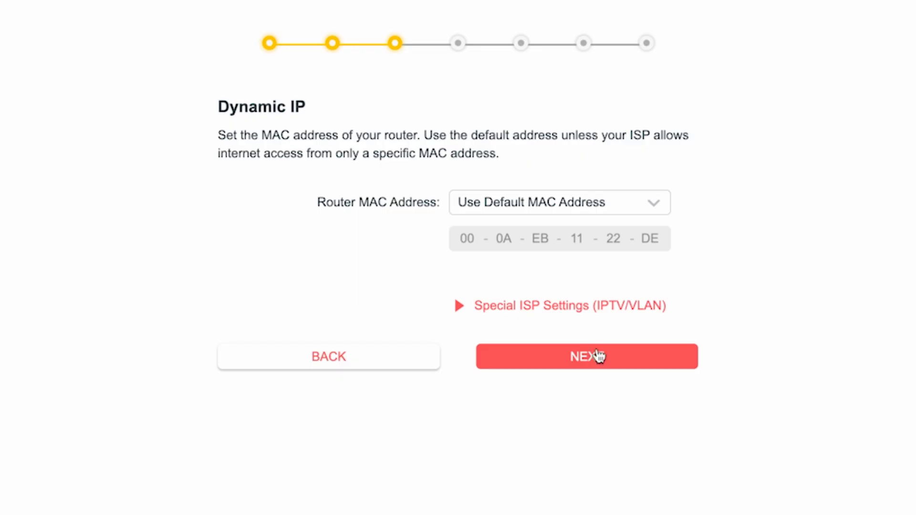
pyautogui.click(597, 355)
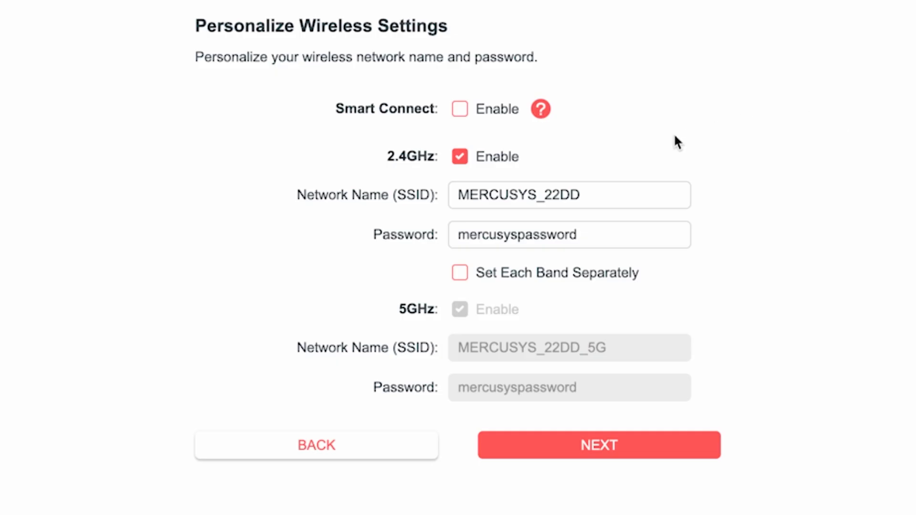
# Rename the 2.4GHz network to MERCUSYS and replace its Wi-Fi password
pyautogui.moveTo(536, 196); pyautogui.dragTo(618, 197)
pyautogui.press('BackSpace')
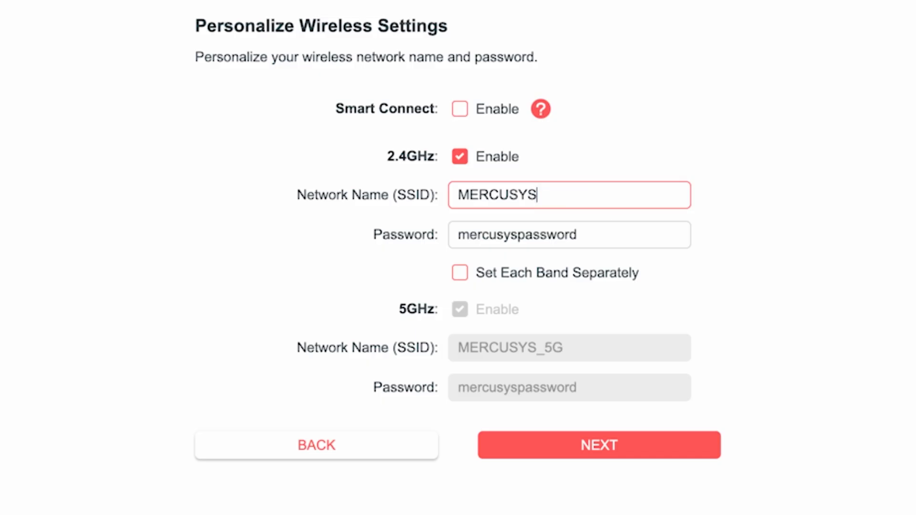
pyautogui.click(513, 234)
pyautogui.click(613, 245)
pyautogui.moveTo(613, 245); pyautogui.dragTo(378, 246)
pyautogui.write('12')
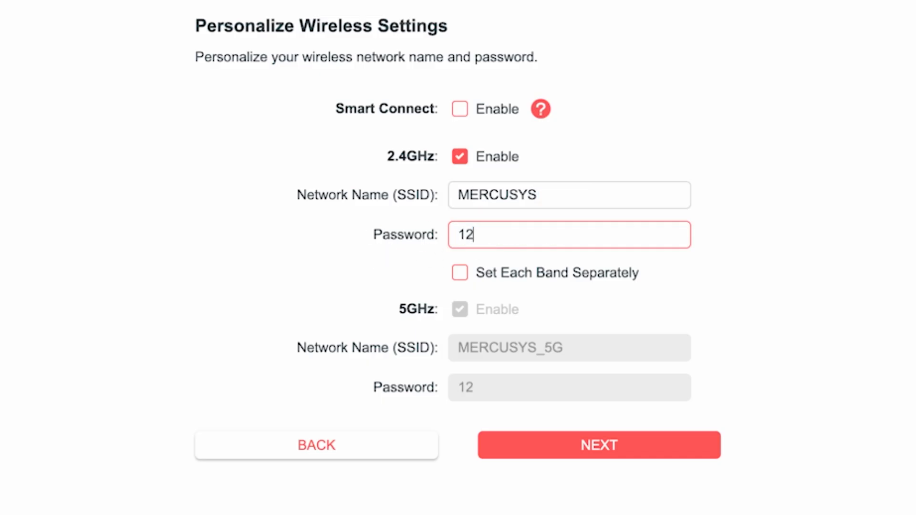
pyautogui.write('3456789')
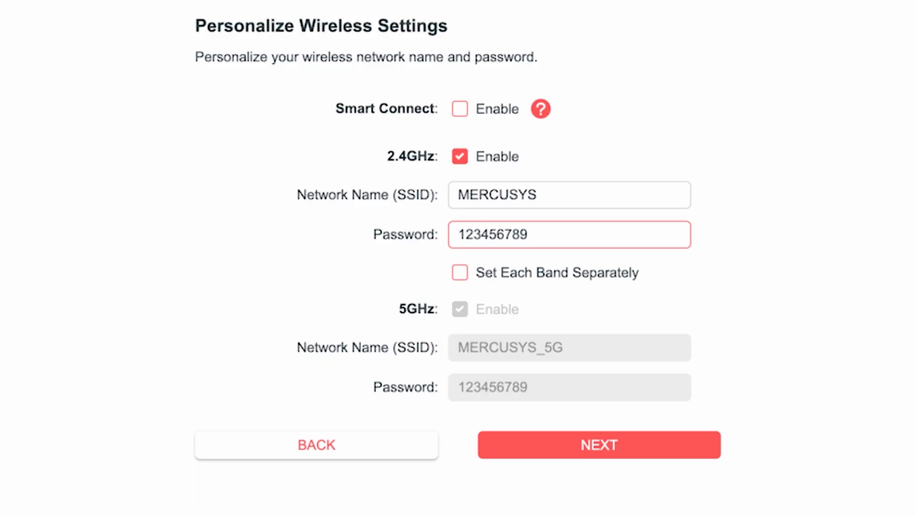
pyautogui.click(692, 273)
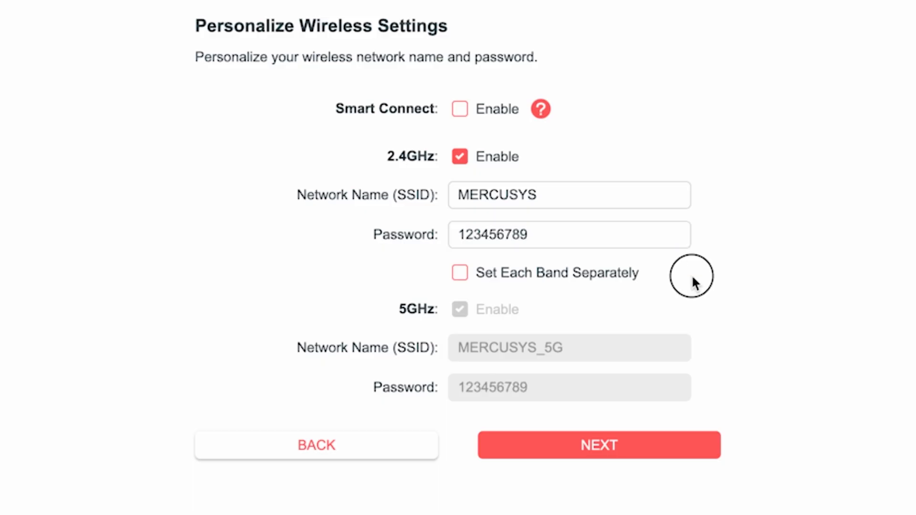
# Set the 5GHz band separately as MERCUSYS_5G with its own password and save
pyautogui.click(460, 272)
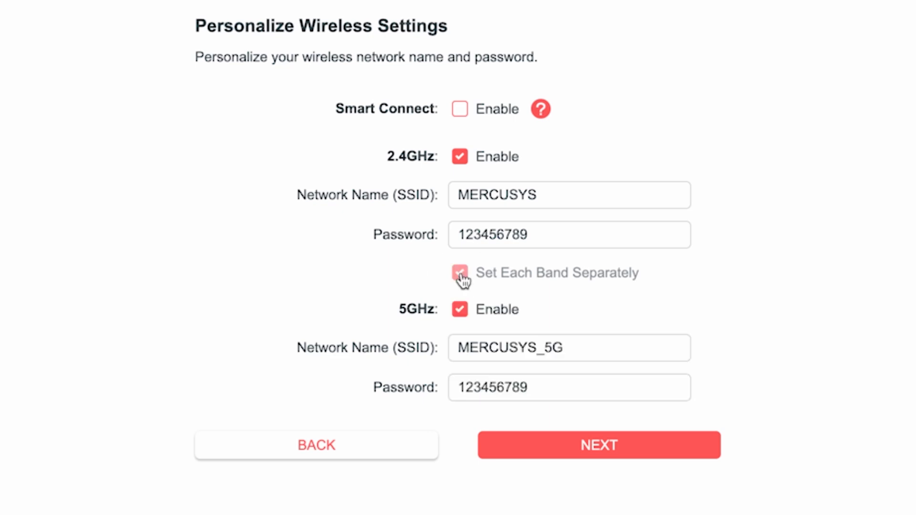
pyautogui.click(630, 347)
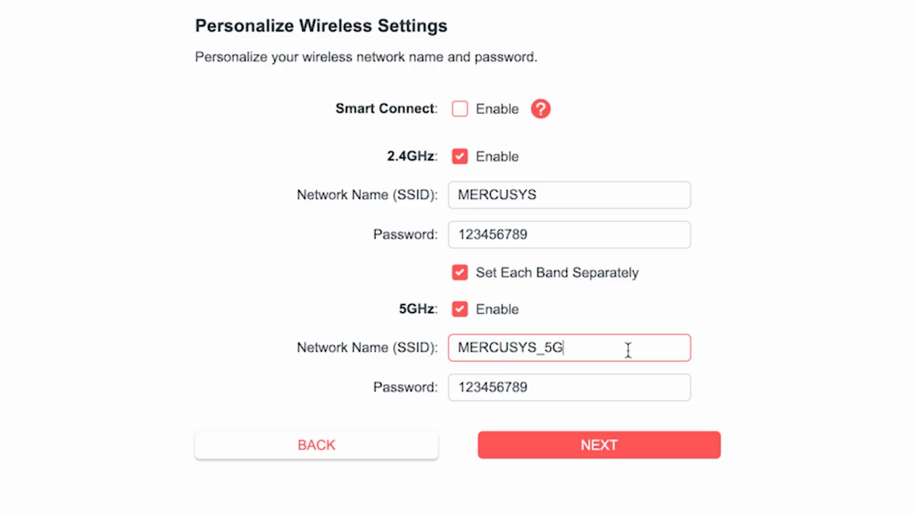
pyautogui.click(556, 391)
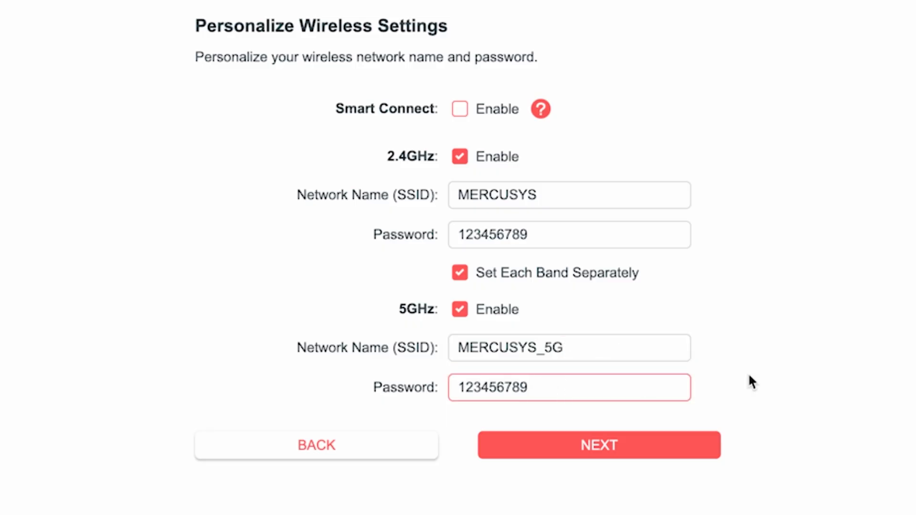
pyautogui.write('5G')
pyautogui.click(607, 443)
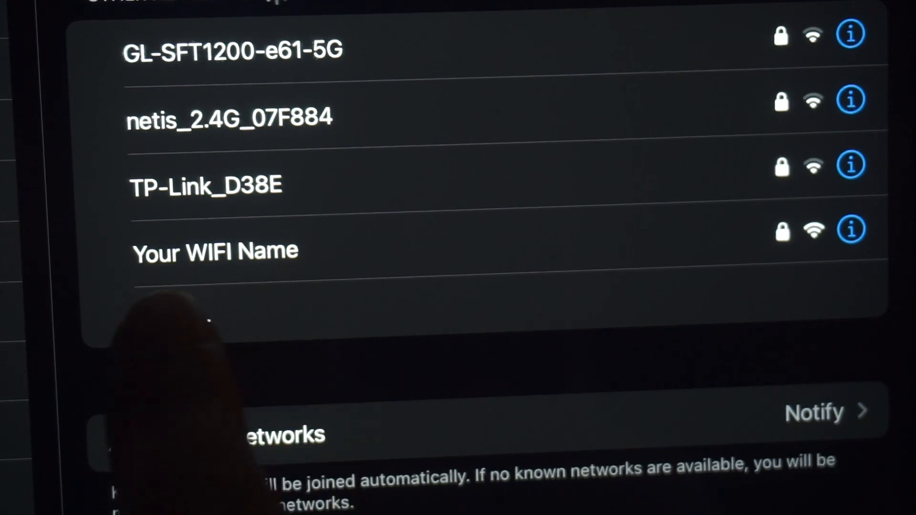
# Select the 'Your WIFI Name' network in the iPad Wi-Fi list
pyautogui.click(258, 250)
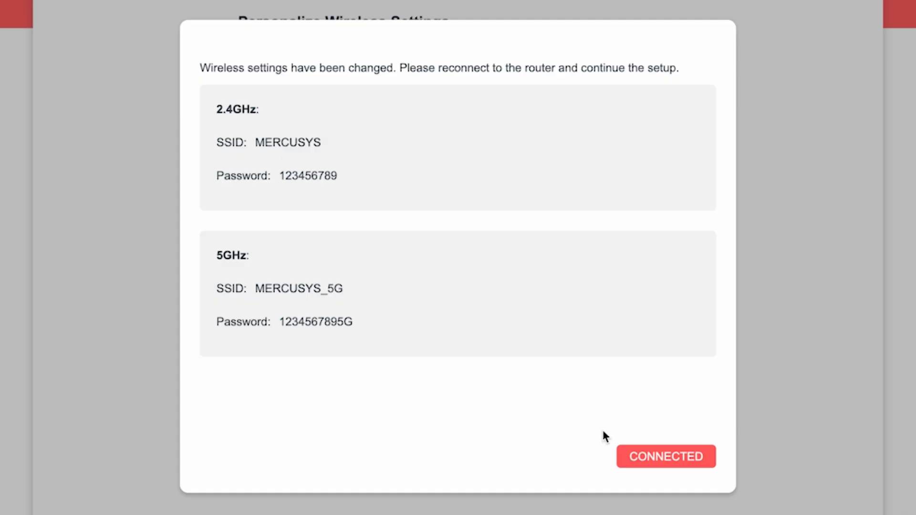
# Confirm reconnection and keep Auto Update on with the 3:00AM to 5:00AM window
pyautogui.click(683, 456)
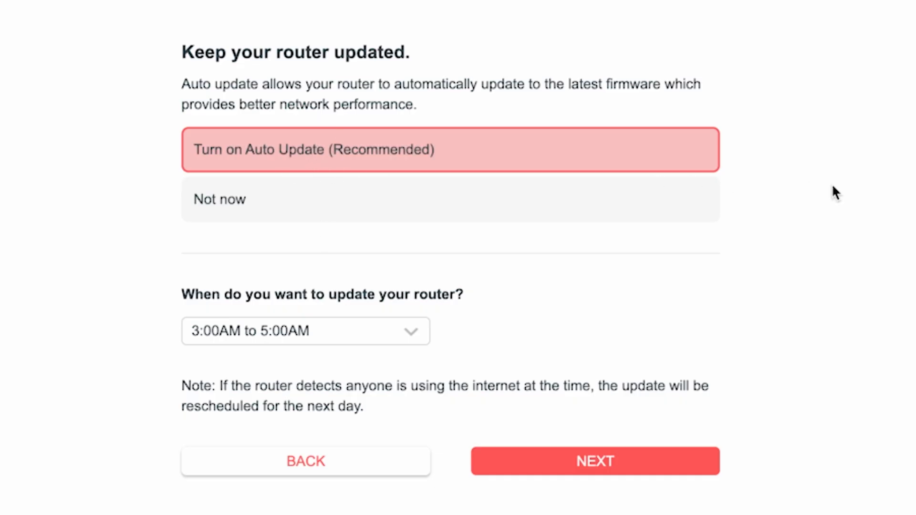
pyautogui.click(415, 339)
pyautogui.scroll(-5, 352, 487)
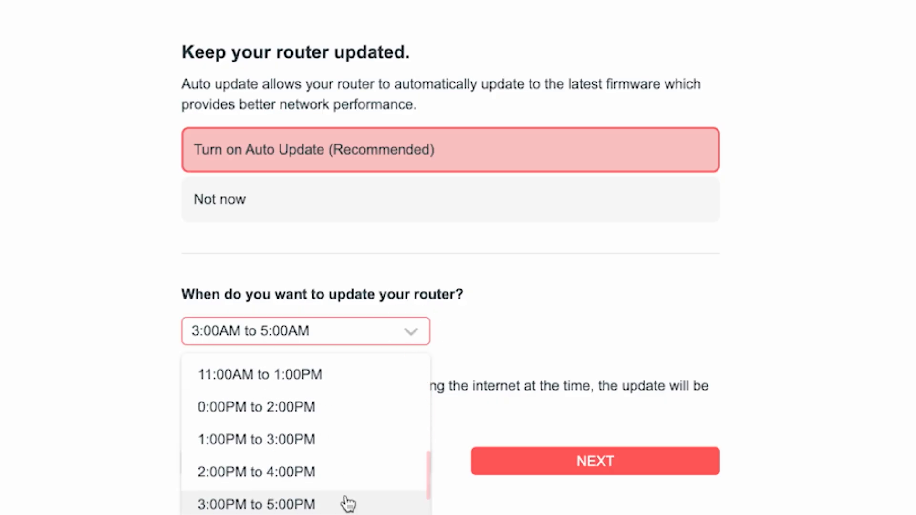
pyautogui.scroll(5, 350, 497)
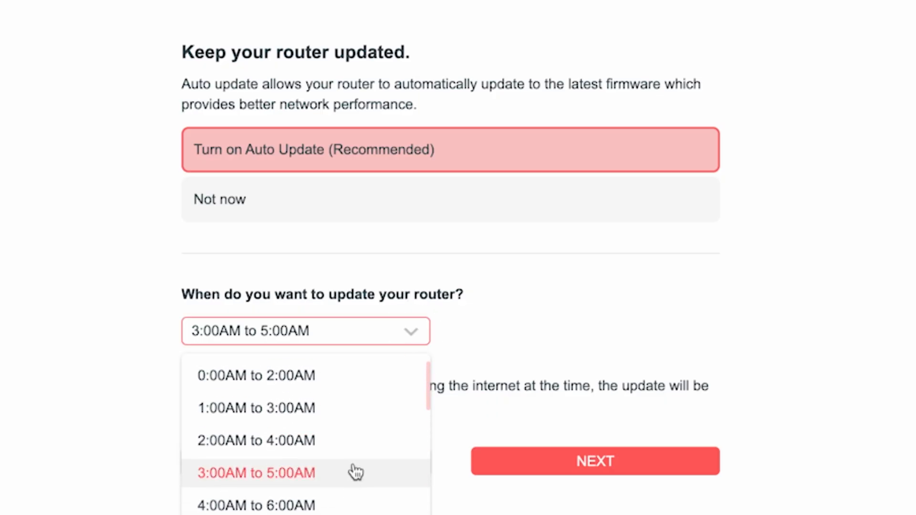
pyautogui.click(286, 474)
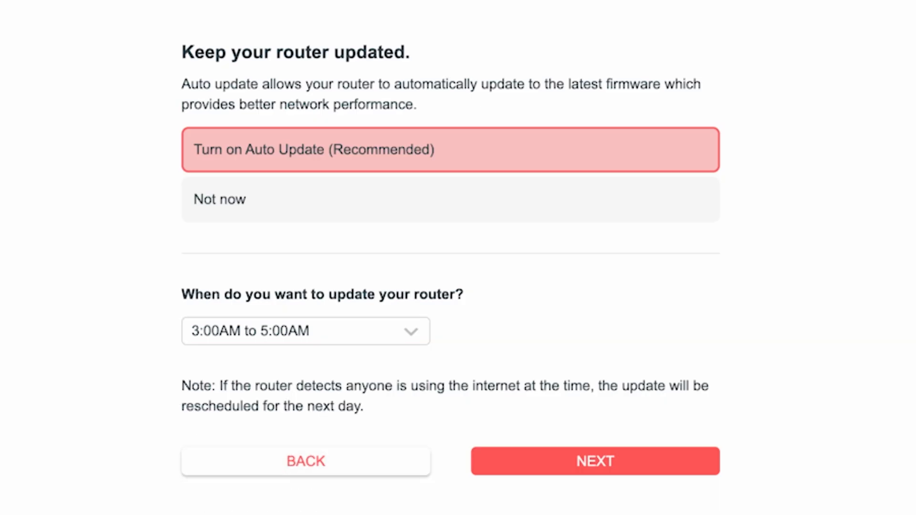
pyautogui.click(621, 463)
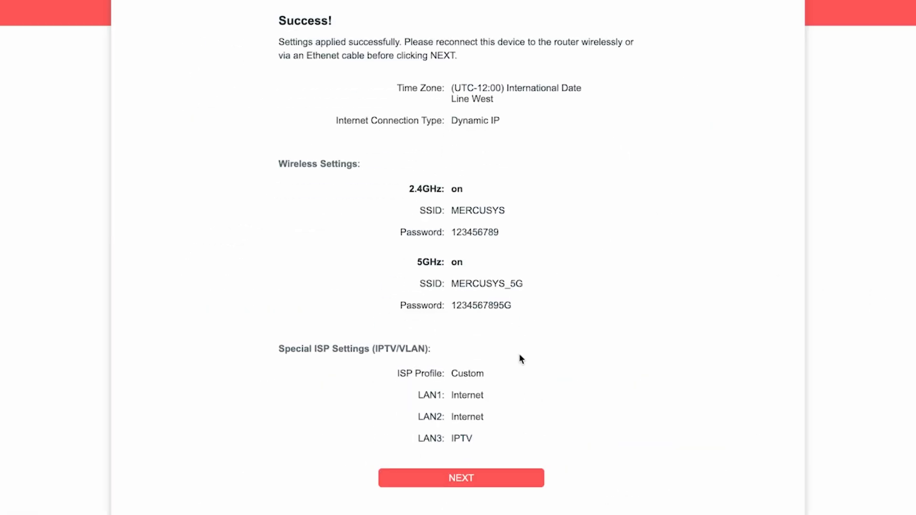
# Pass the Success summary, skip Cloud Service binding, and finish the wizard
pyautogui.click(468, 478)
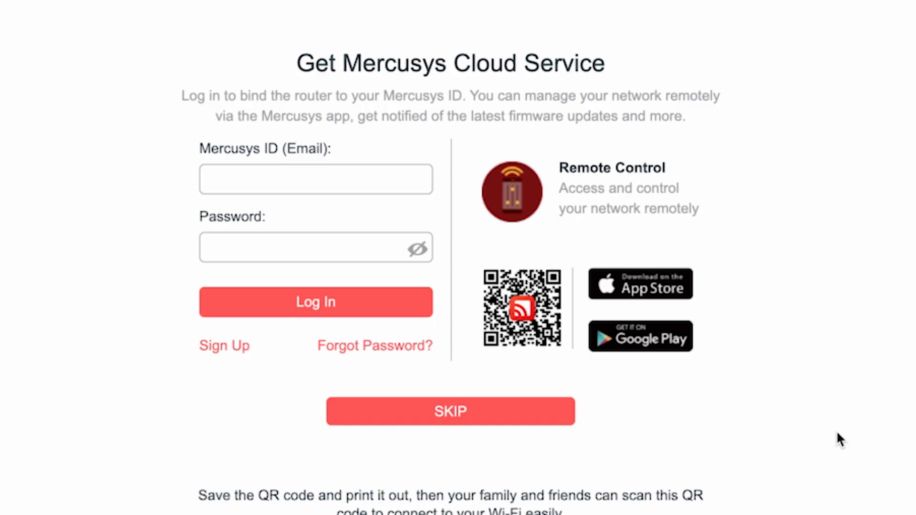
pyautogui.click(433, 413)
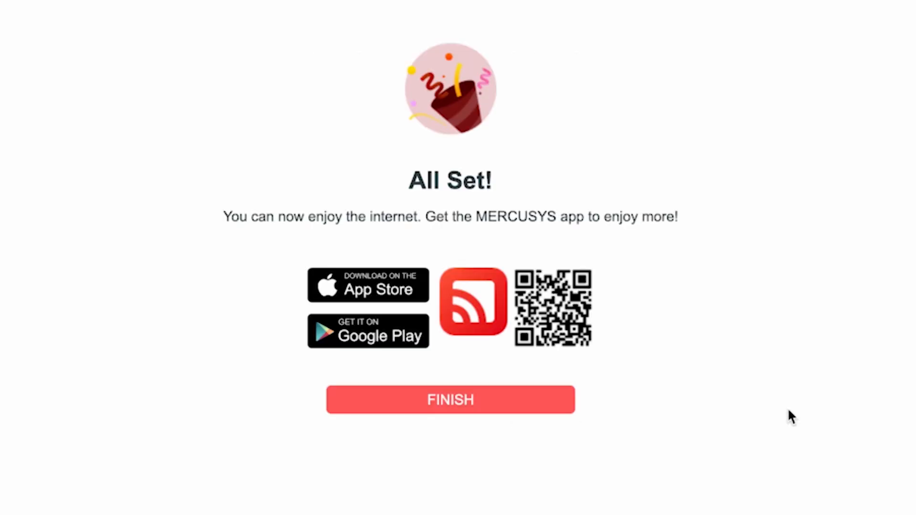
pyautogui.click(466, 404)
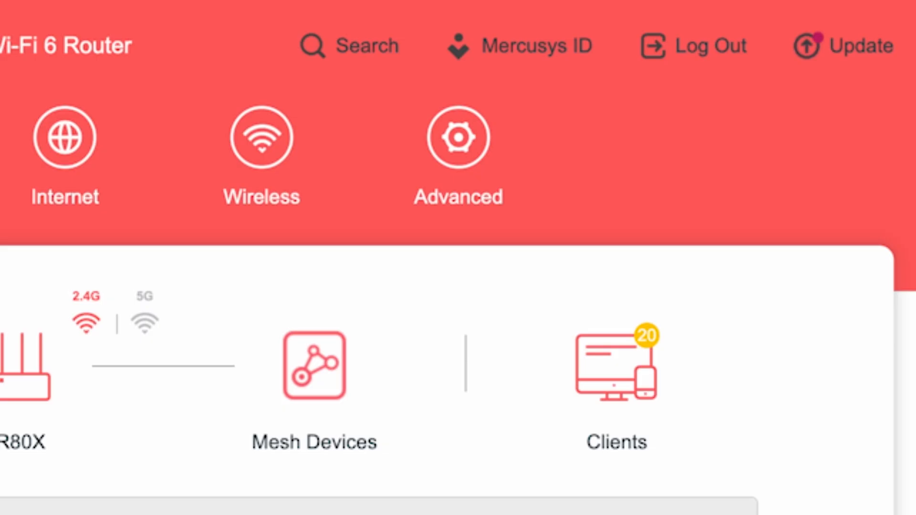
# Go to Advanced > System > Reboot in the router settings
pyautogui.click(482, 155)
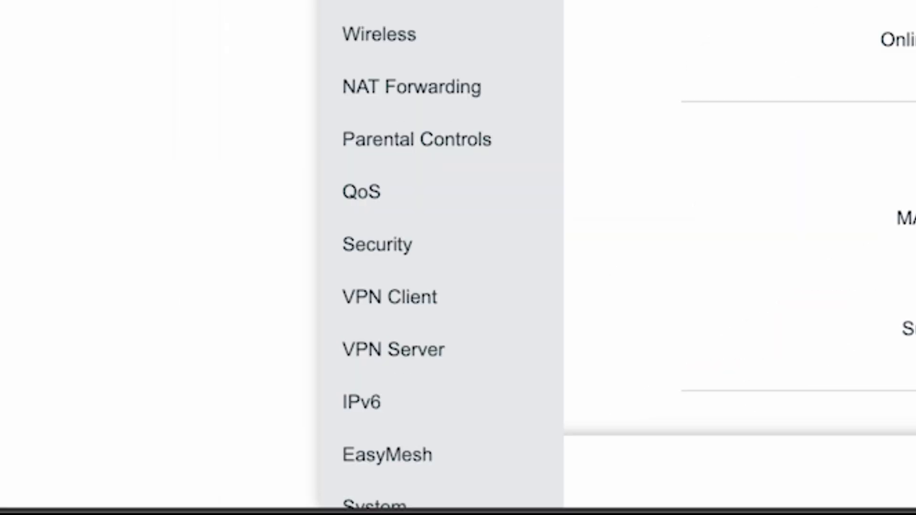
pyautogui.scroll(-2, 442, 253)
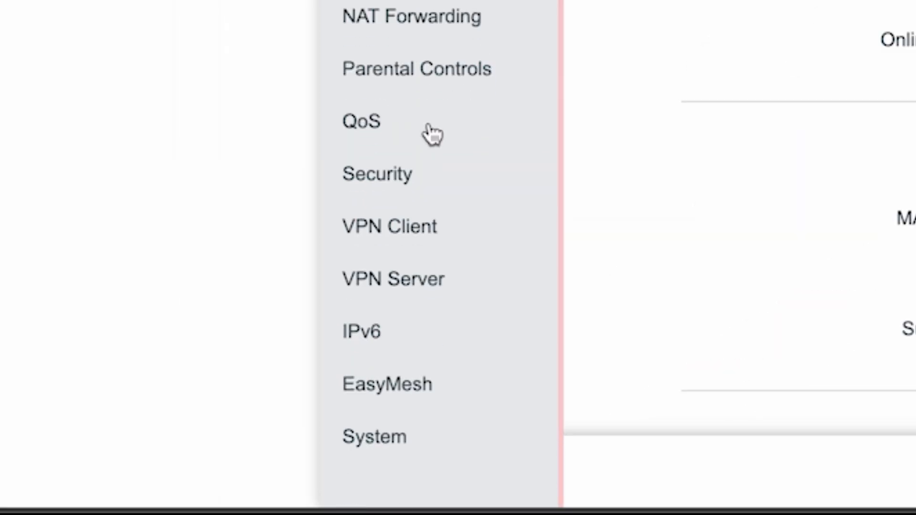
pyautogui.click(358, 429)
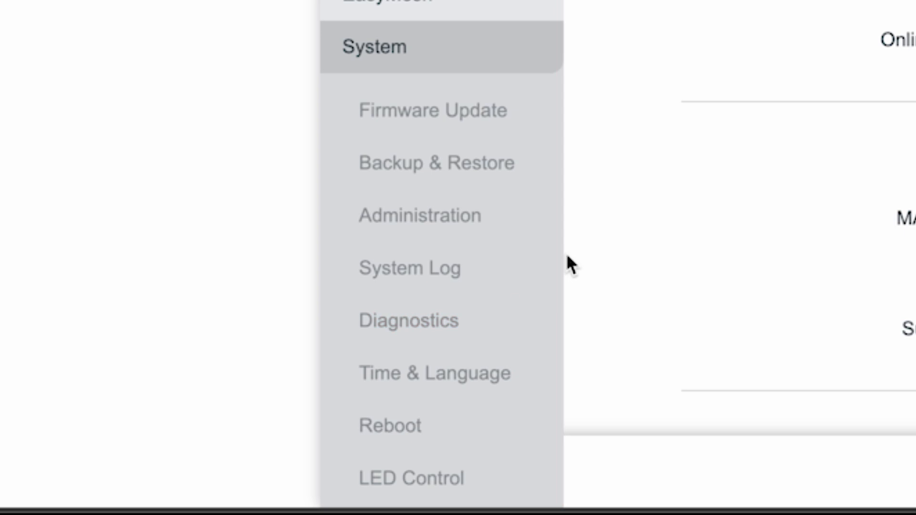
pyautogui.click(385, 426)
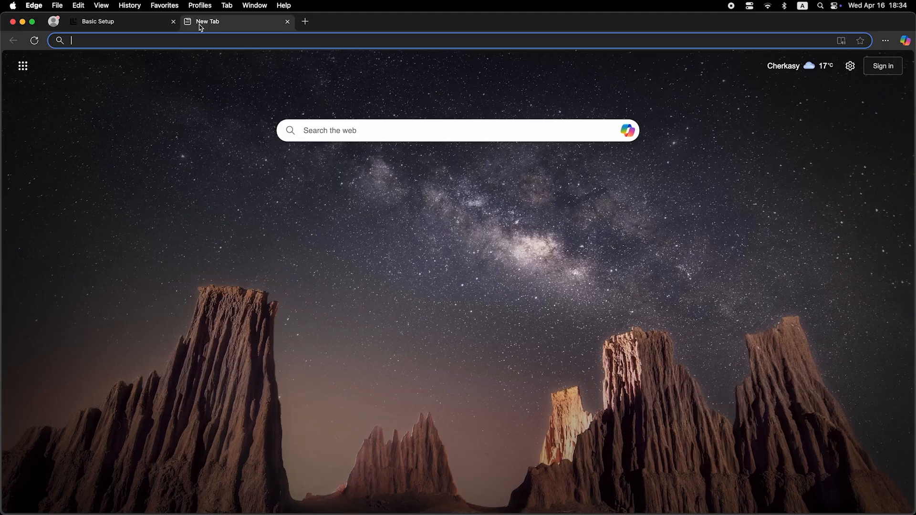
pyautogui.click(209, 42)
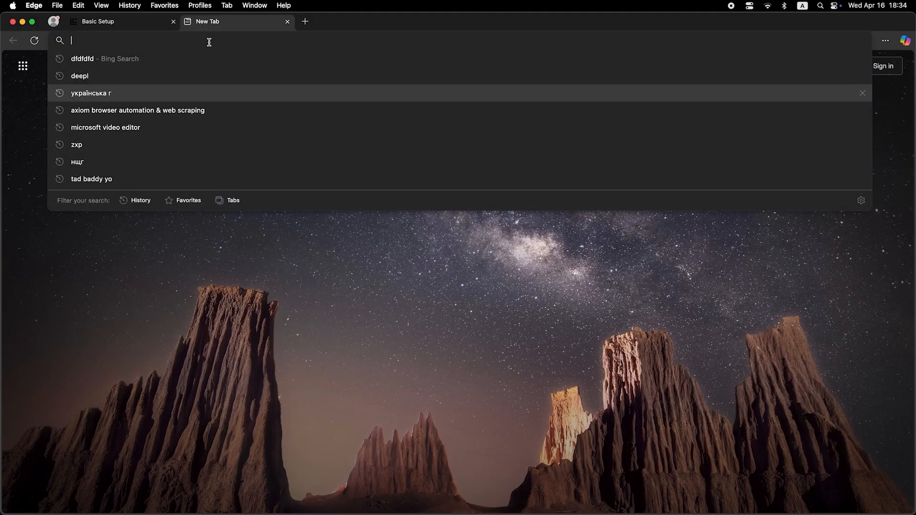
# Search for dfdfdfdf from the new Edge tab
pyautogui.write('dfdfdfdf')
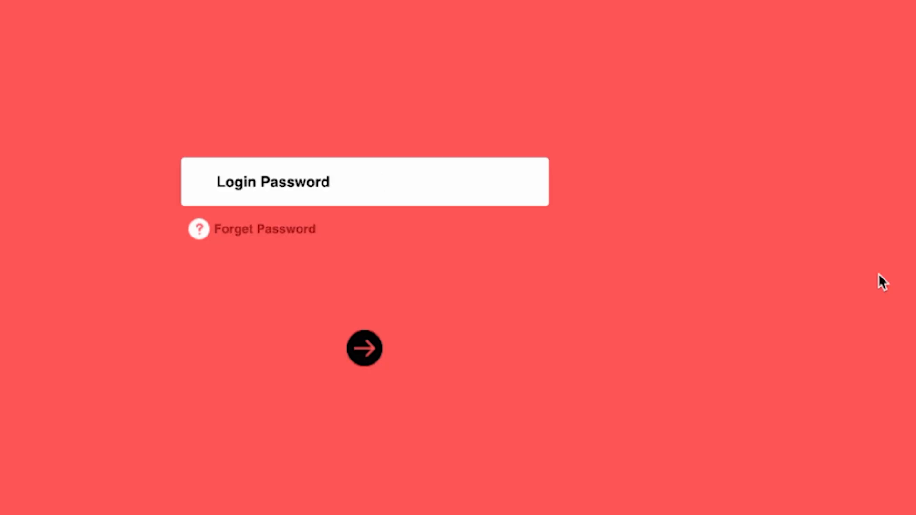
# Log back in with the router password, dismiss the Mercusys ID prompt, and go to Advanced network status
pyautogui.write('•••••••••')
pyautogui.press('Return')
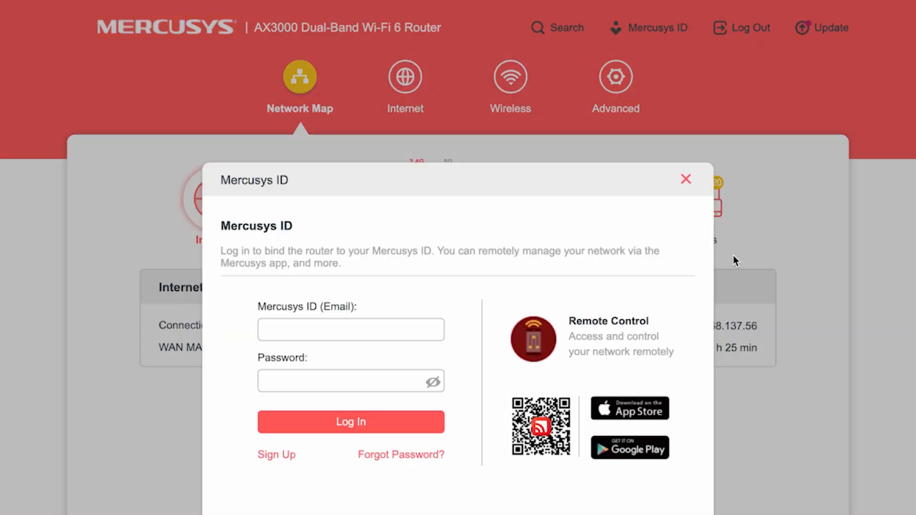
pyautogui.click(686, 179)
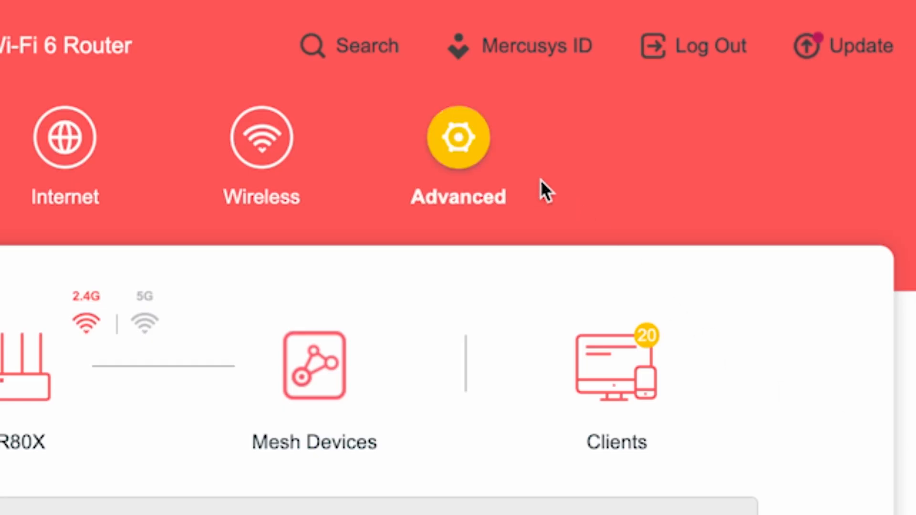
pyautogui.click(458, 139)
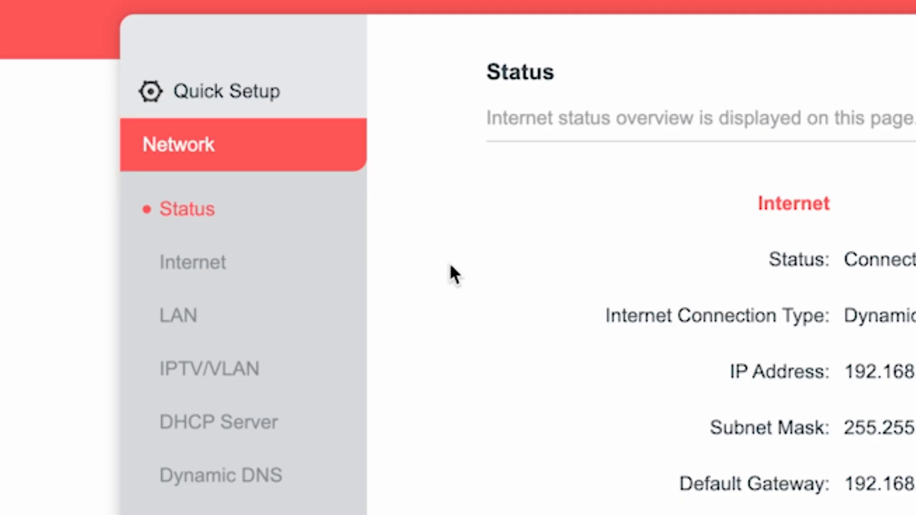
# Set the Internet Router MAC Address to Clone Current Device MAC and save
pyautogui.click(200, 262)
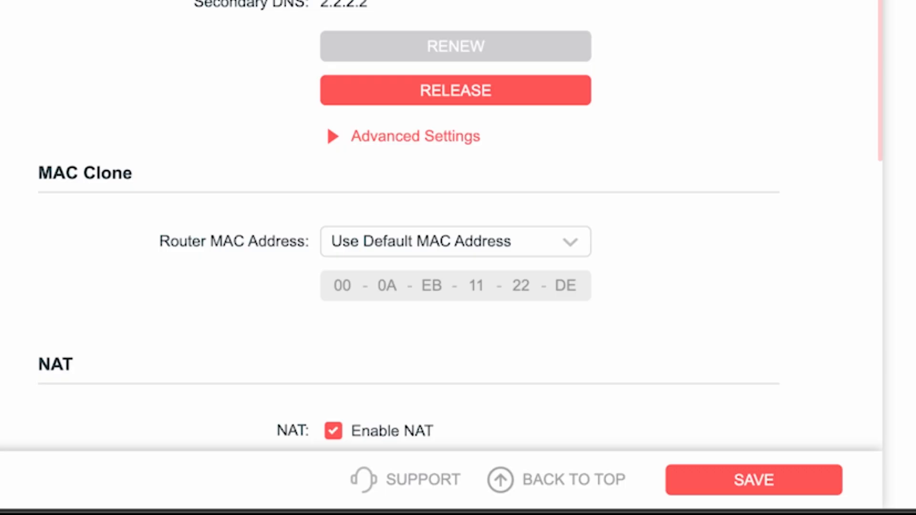
pyautogui.click(522, 245)
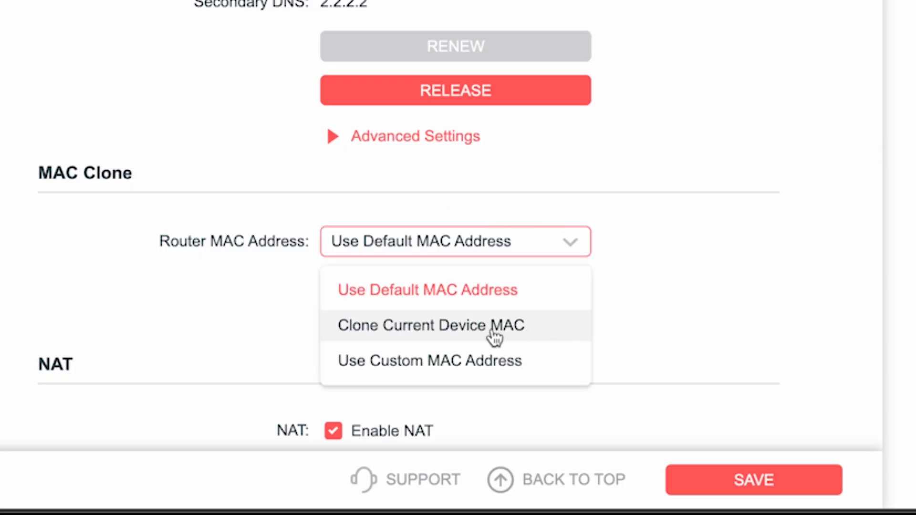
pyautogui.click(413, 328)
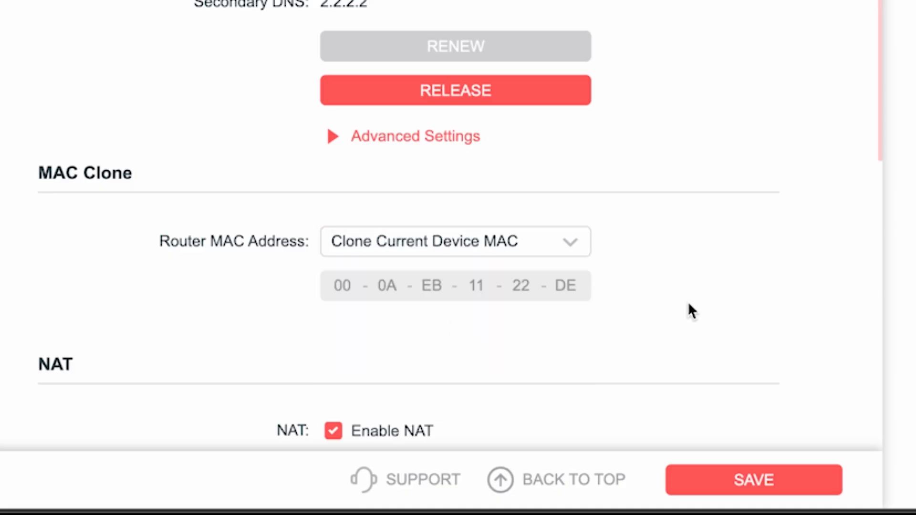
pyautogui.click(763, 480)
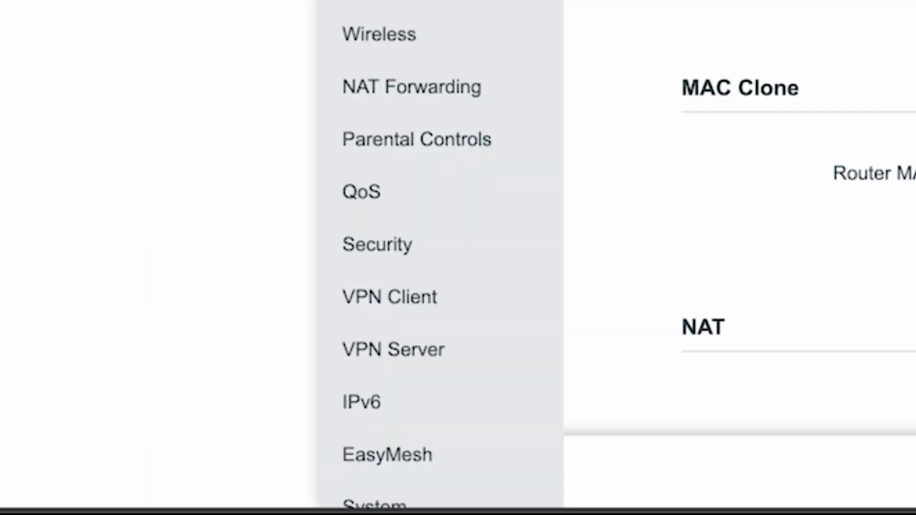
# Reboot the router from the Advanced System > Reboot page
pyautogui.scroll(-2, 501, 4)
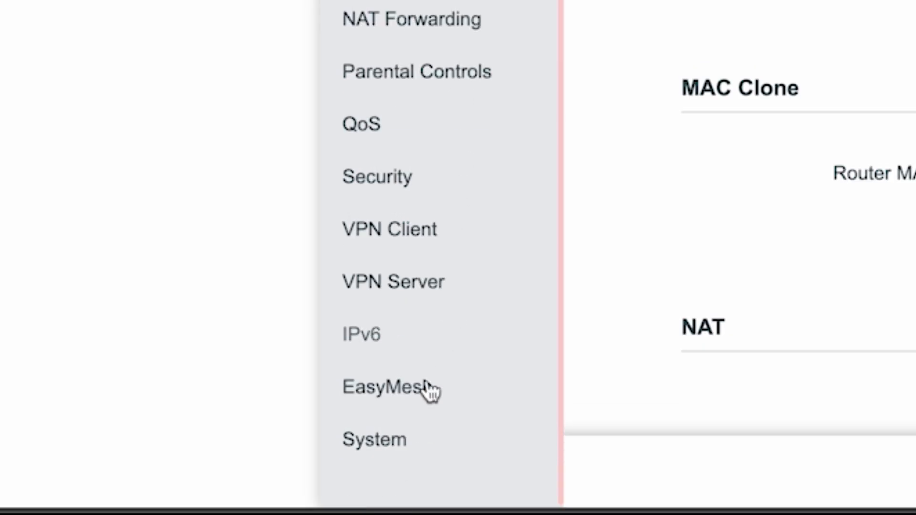
pyautogui.click(391, 444)
pyautogui.click(389, 432)
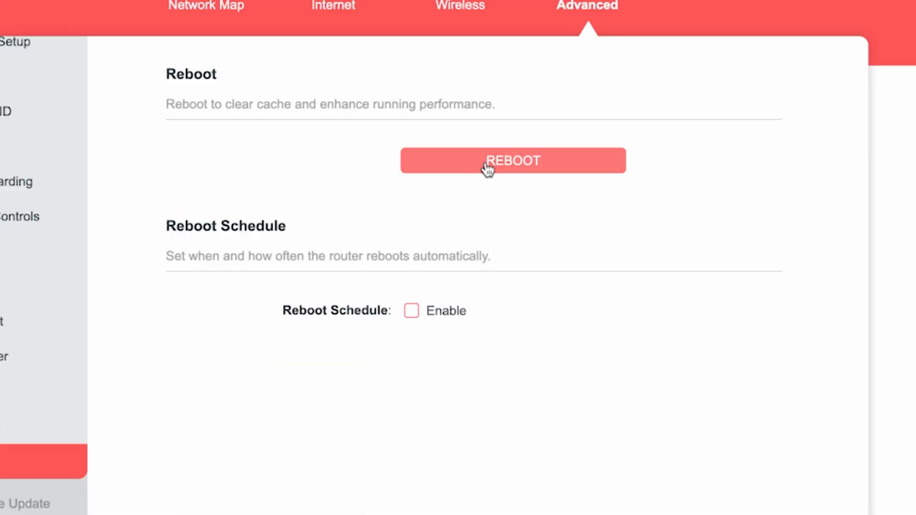
pyautogui.click(485, 167)
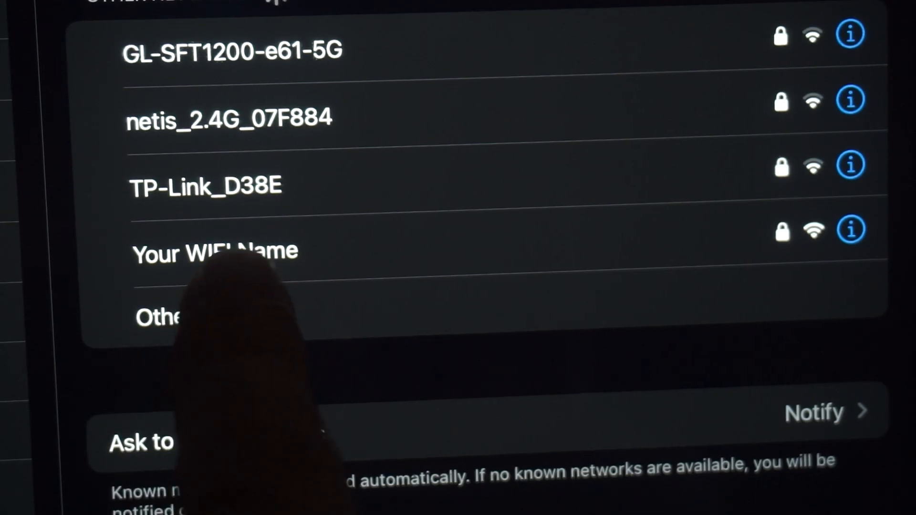
# Reconnect to the 'Your WIFI Name' Wi-Fi network and search dfdfdfdf in a new Edge tab
pyautogui.click(287, 248)
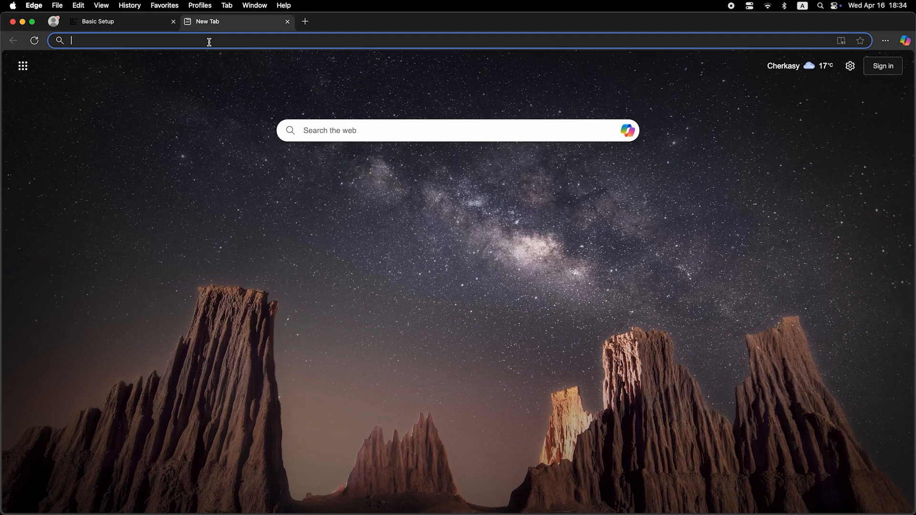
pyautogui.click(209, 41)
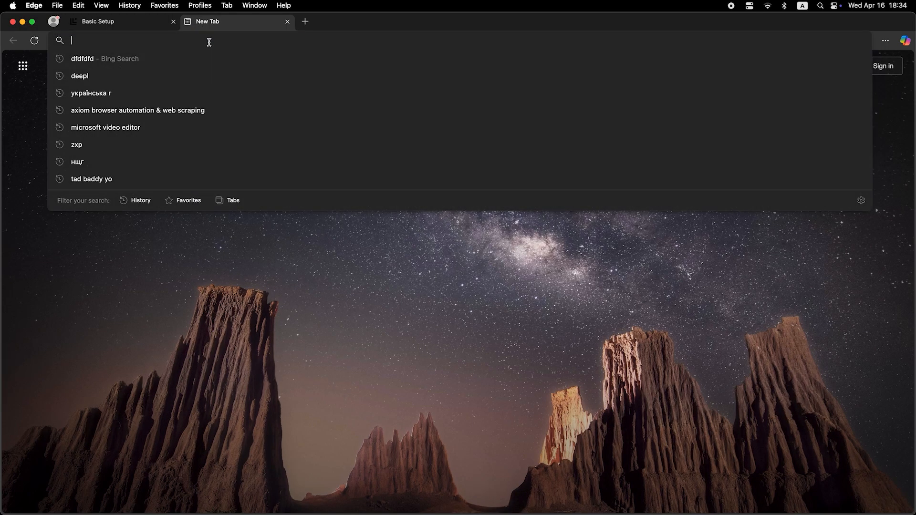
pyautogui.write('dfdfdfdf')
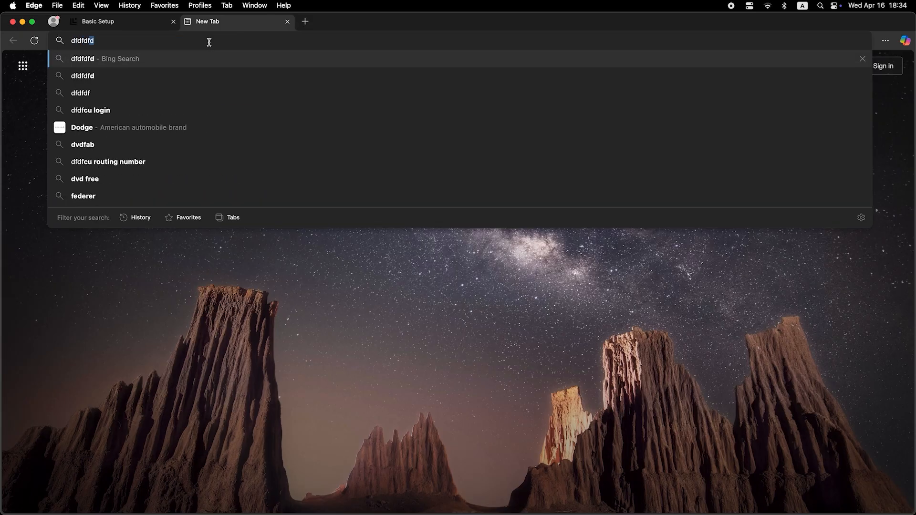
pyautogui.press('Return')
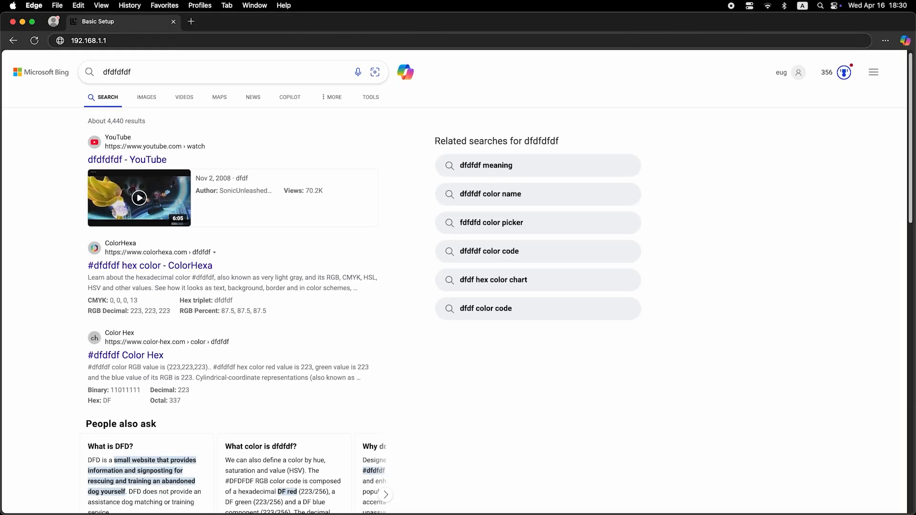